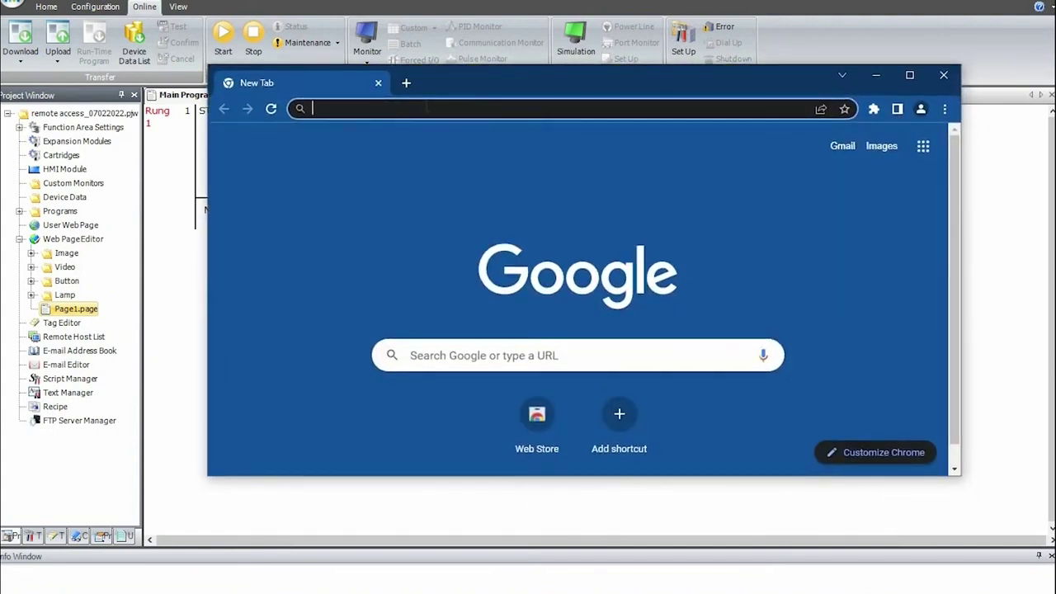
- Load the PLC viewer at 49.205.1:100 in Chrome and sign in with the viewer username and password
text(49.2)
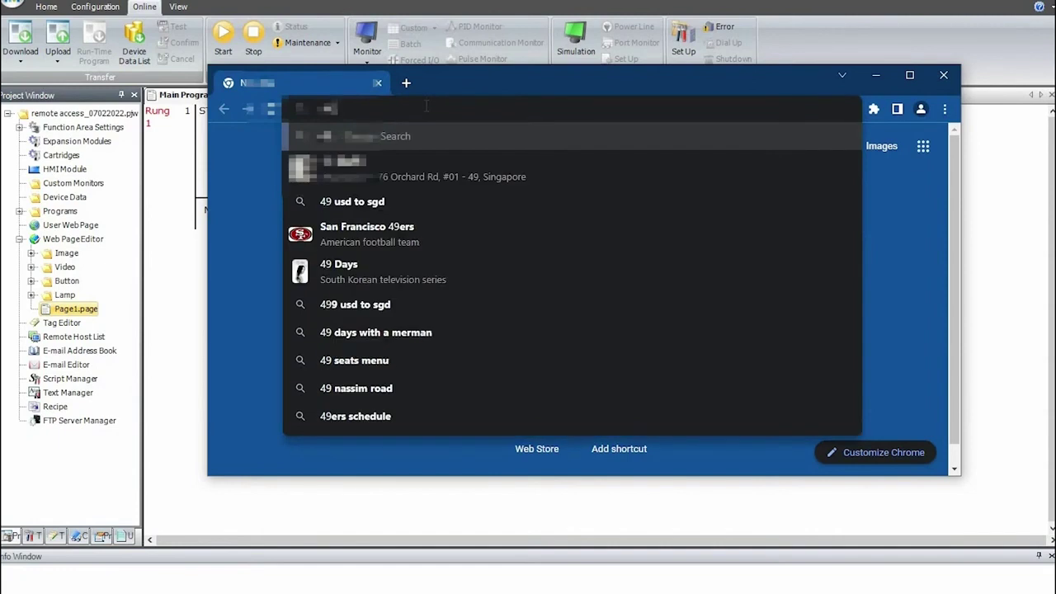
text(0)
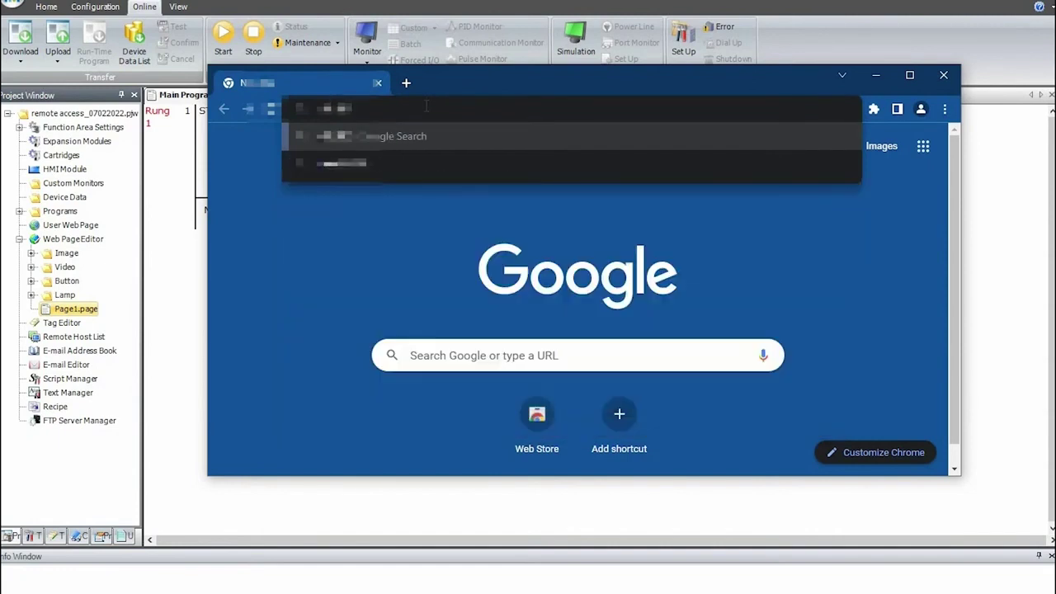
text(5.1)
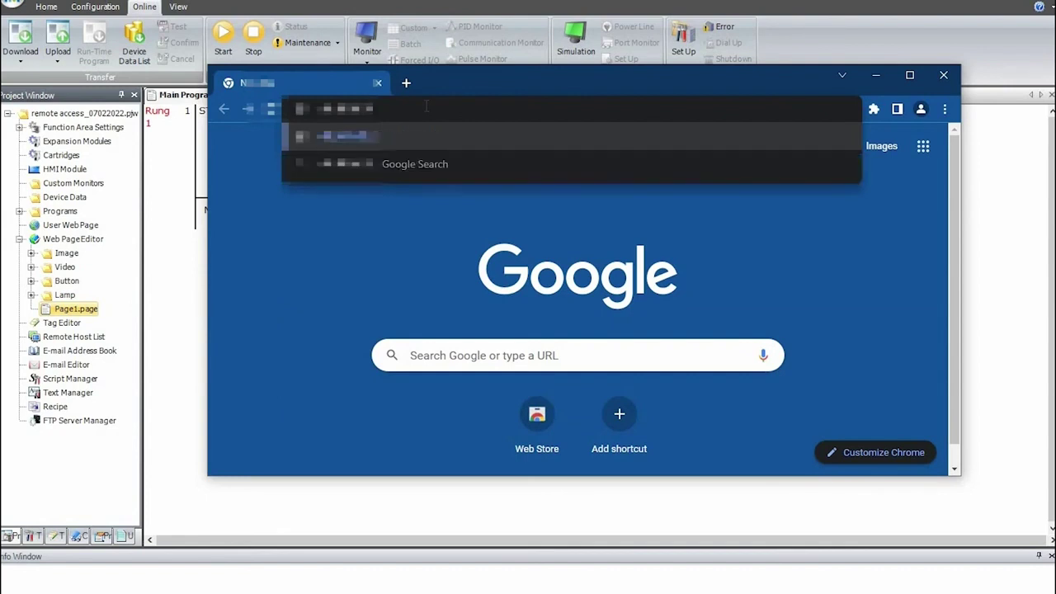
text(:100)
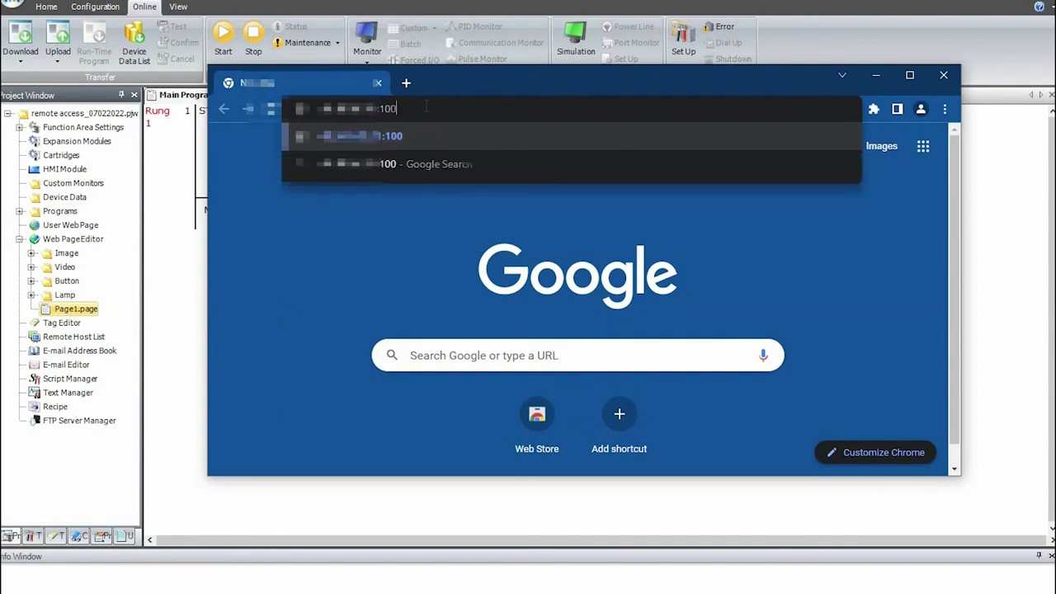
key(Return)
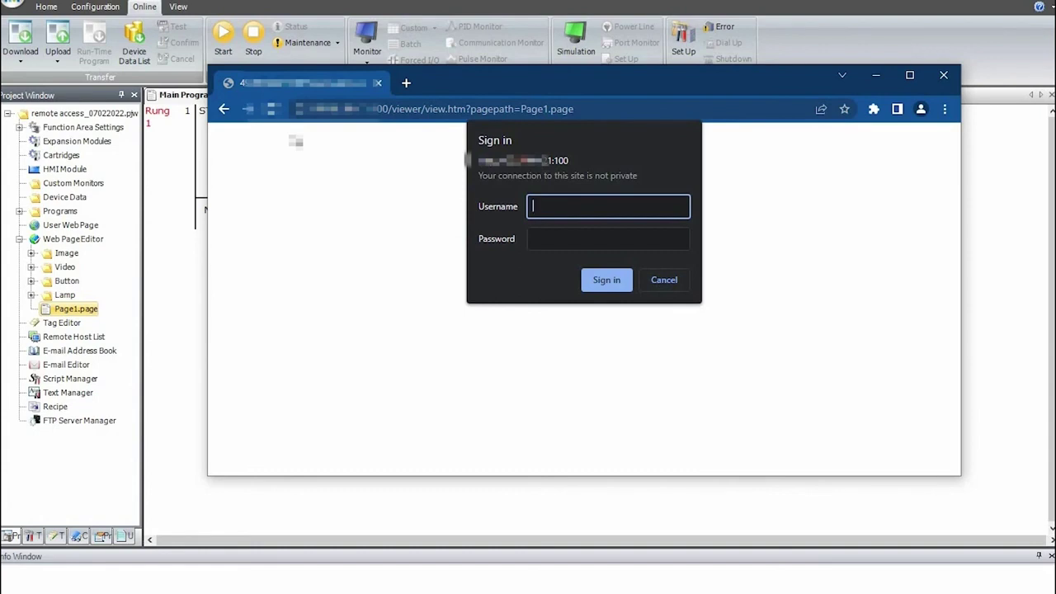
text(administrator)
key(Tab)
text(********)
key(Return)
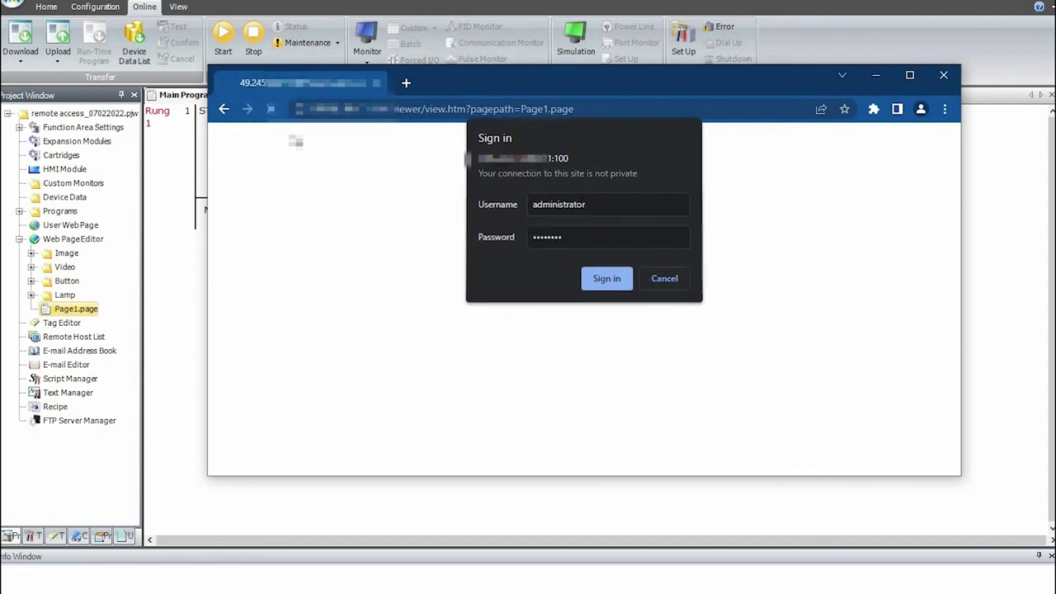
- Decline saving the password and reposition the viewer window to reveal the ladder rung and Q0000 coil
click(818, 320)
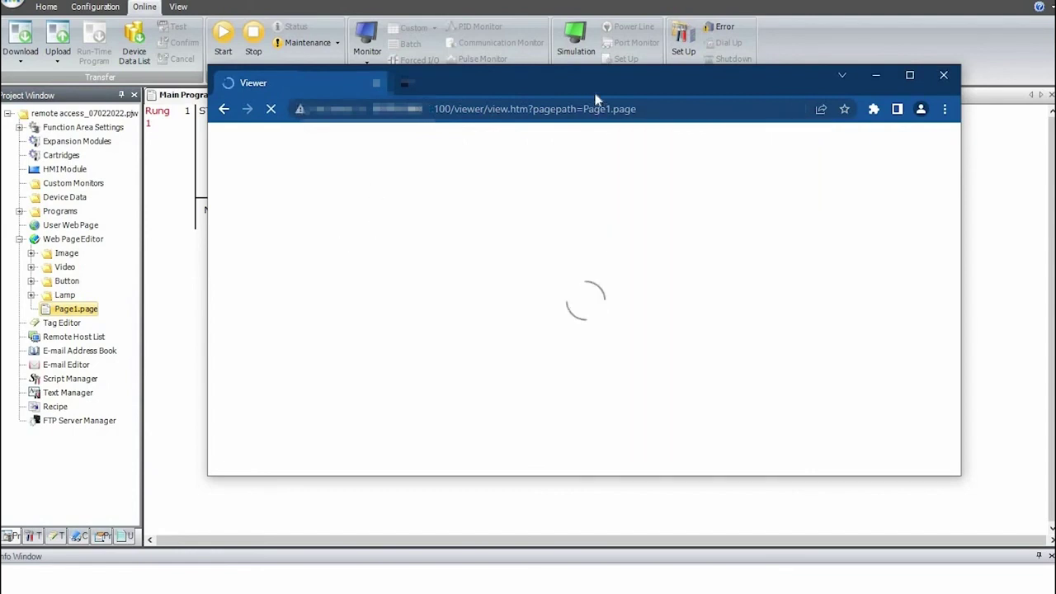
drag(600, 75, 598, 55)
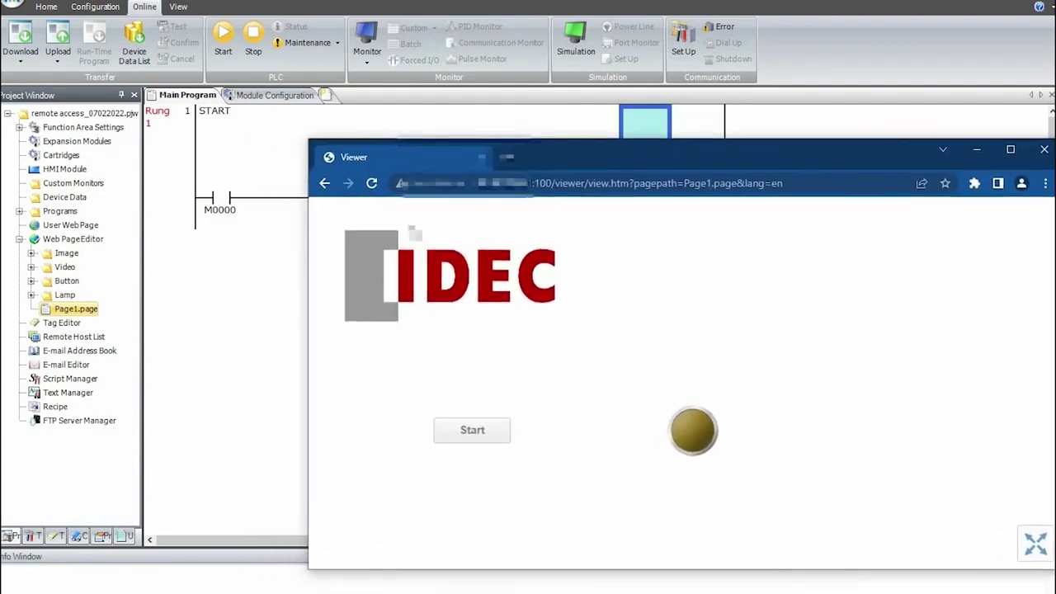
drag(613, 153, 600, 154)
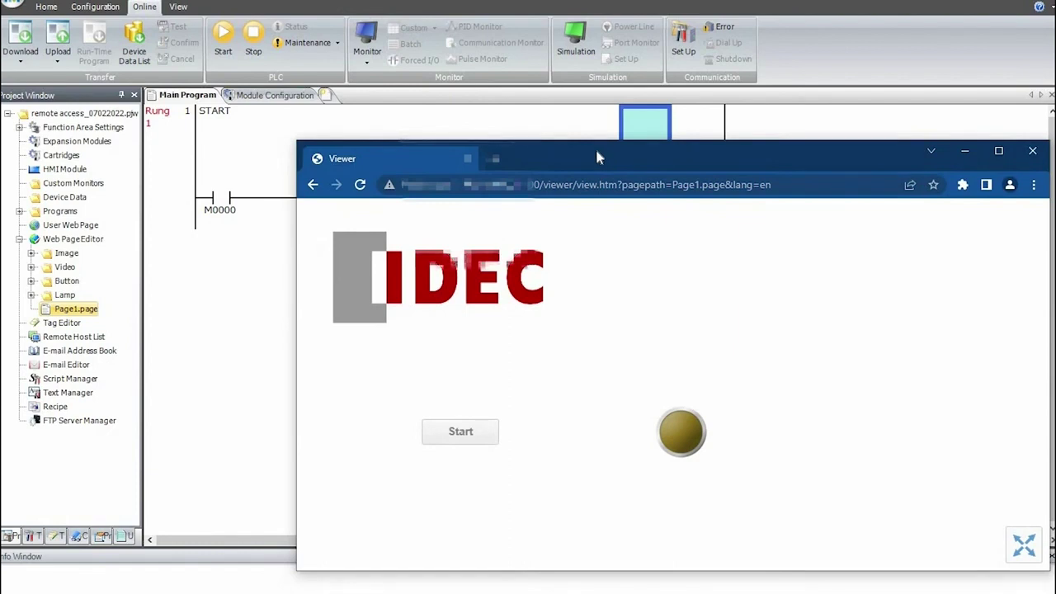
drag(581, 146, 592, 190)
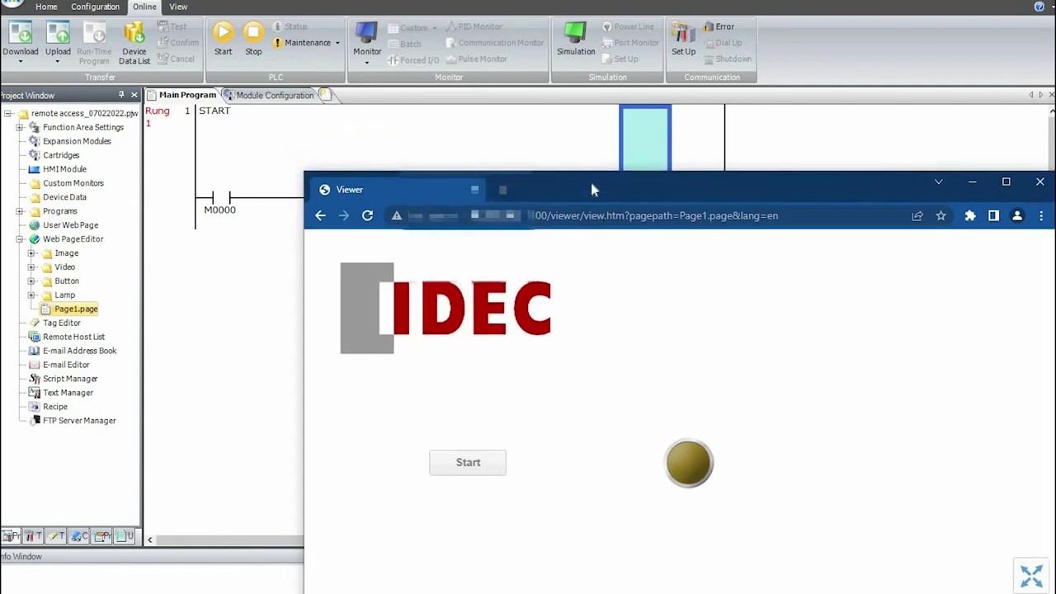
drag(599, 189, 564, 221)
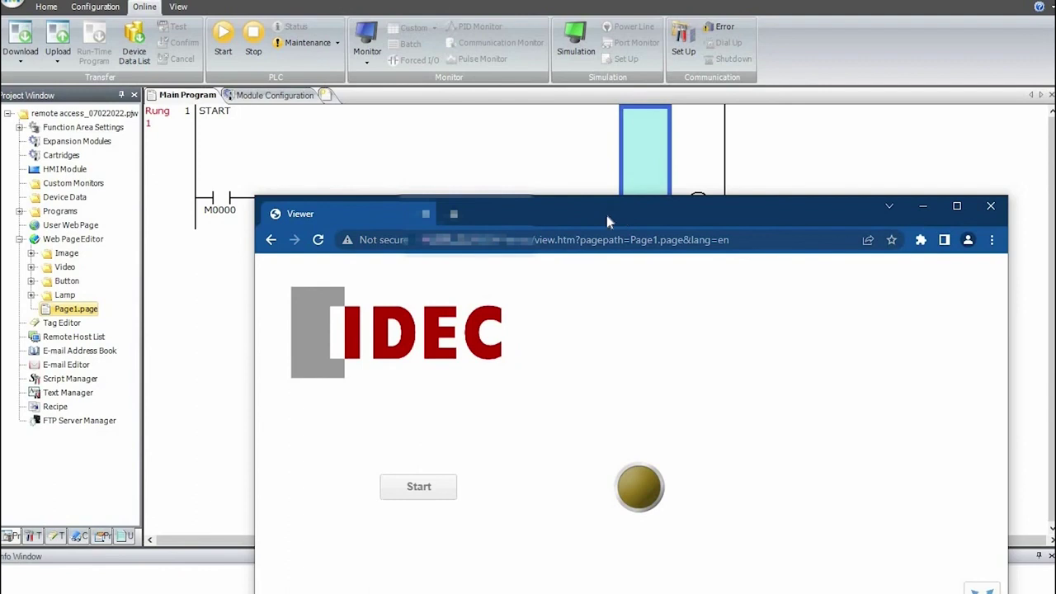
drag(608, 204, 603, 225)
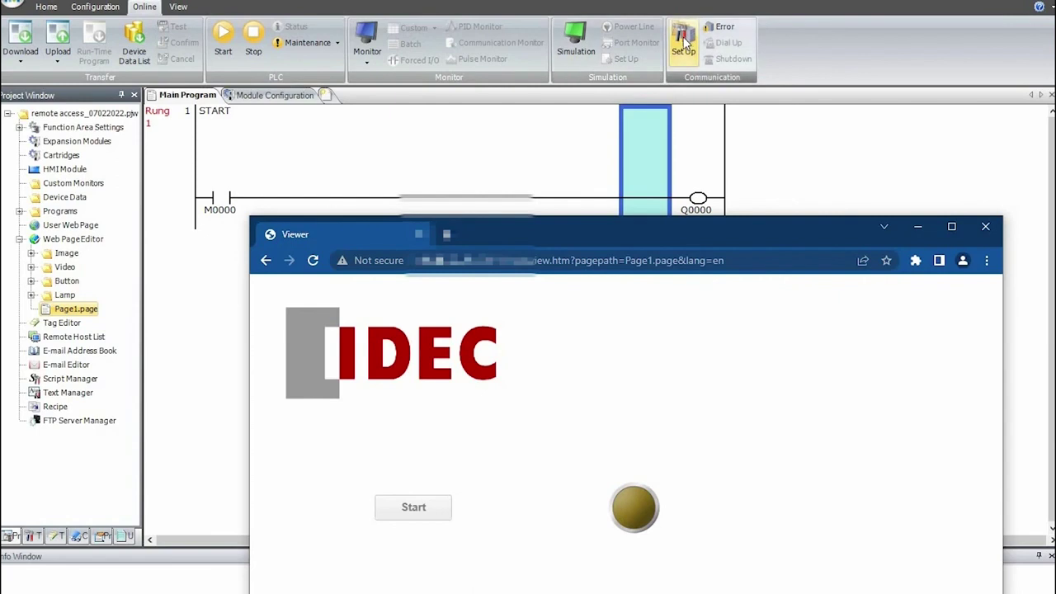
- Add the PLC's new IP address on port 2101 and select it as the Ethernet target
click(684, 41)
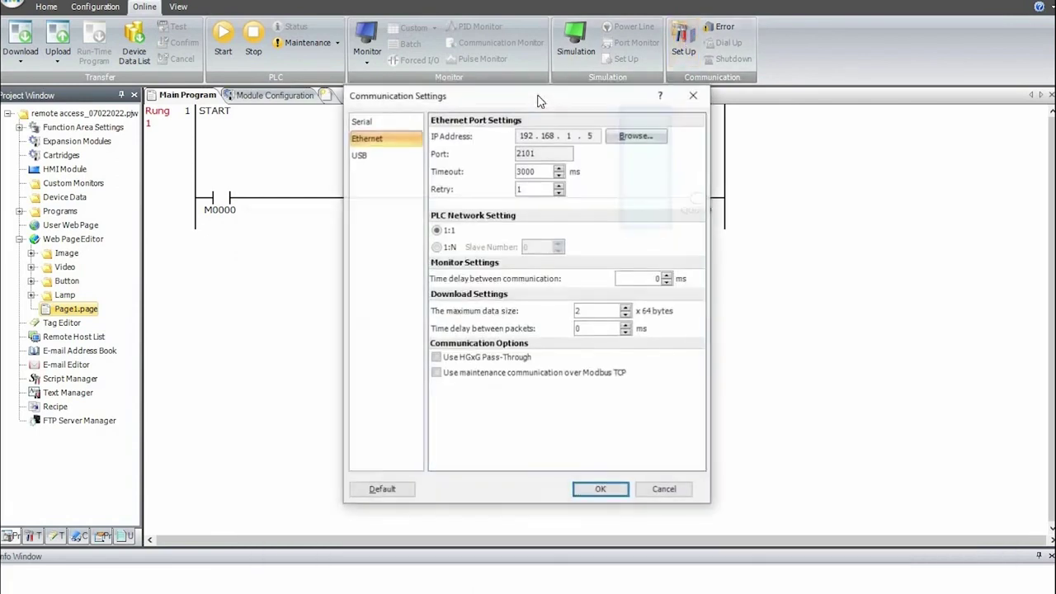
click(314, 139)
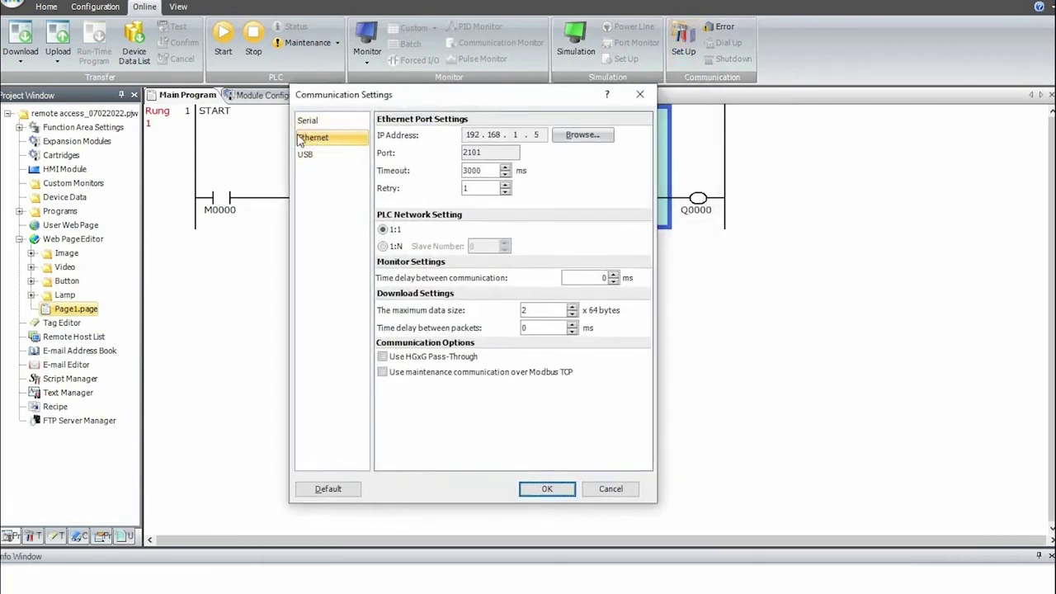
click(581, 137)
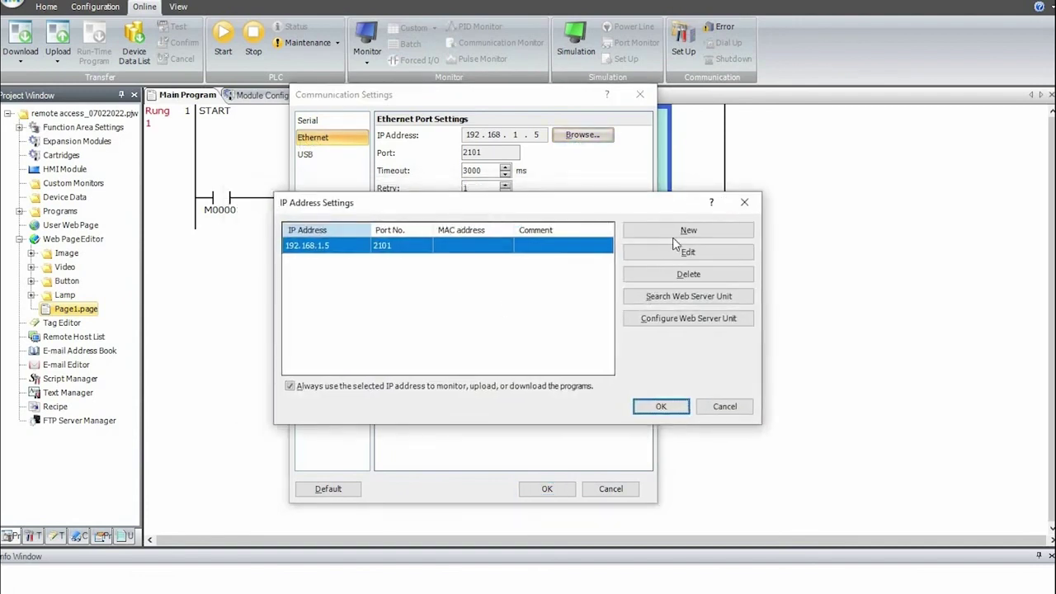
click(688, 230)
click(477, 288)
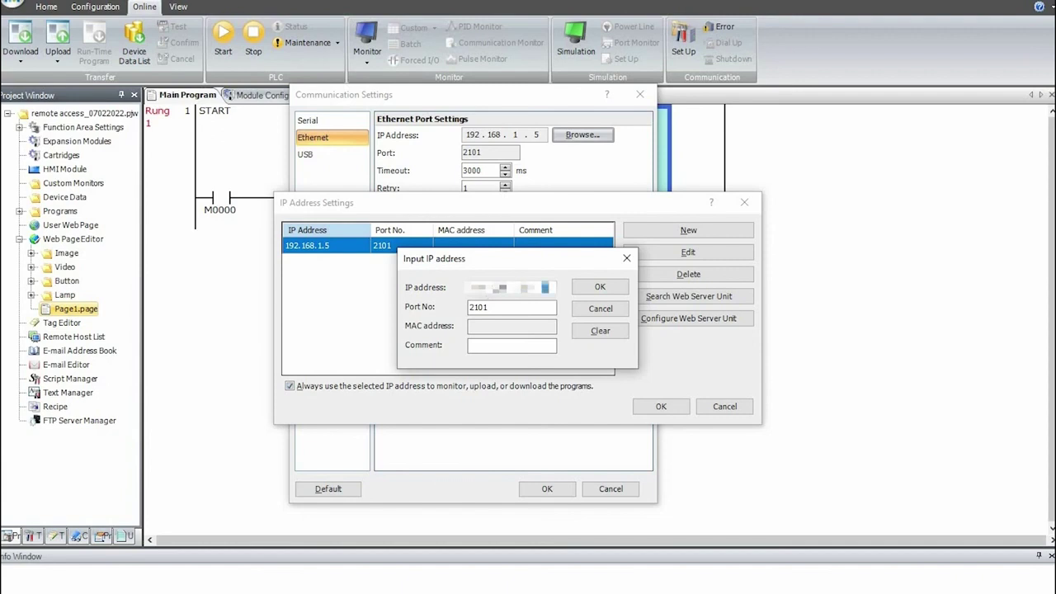
click(498, 307)
click(576, 288)
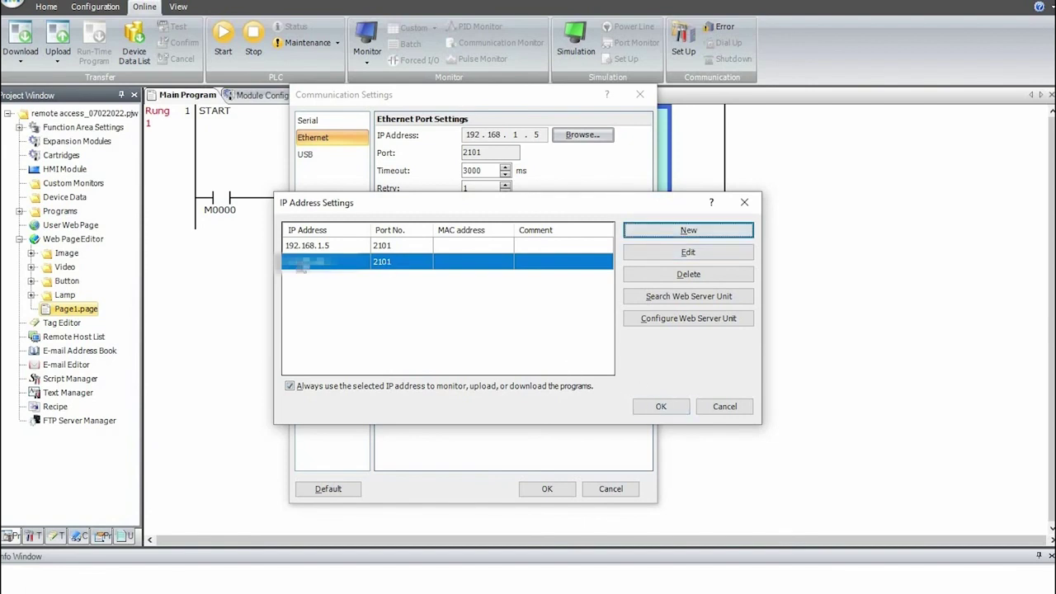
click(660, 407)
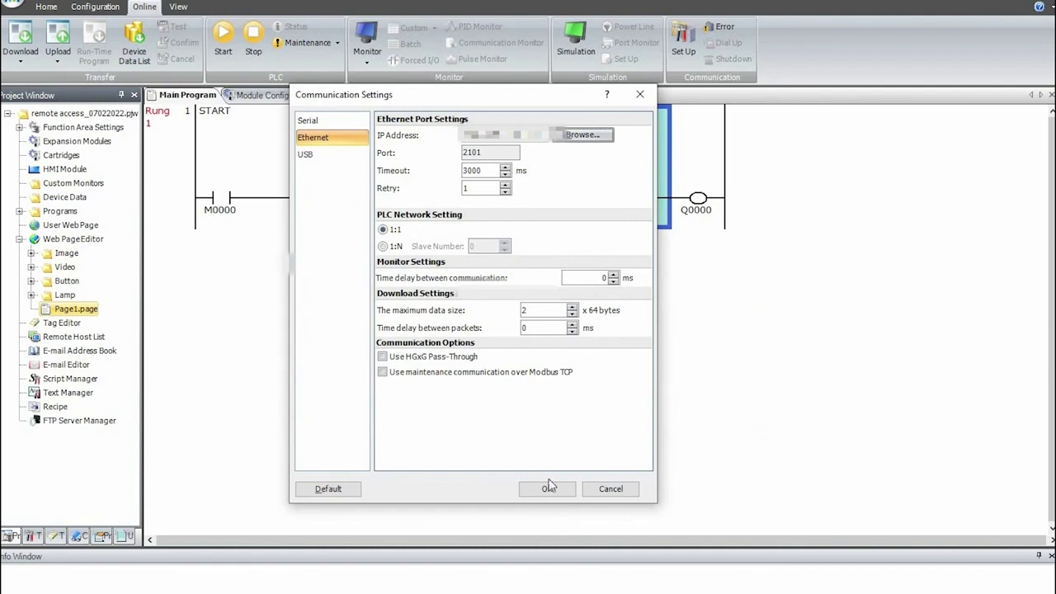
click(548, 489)
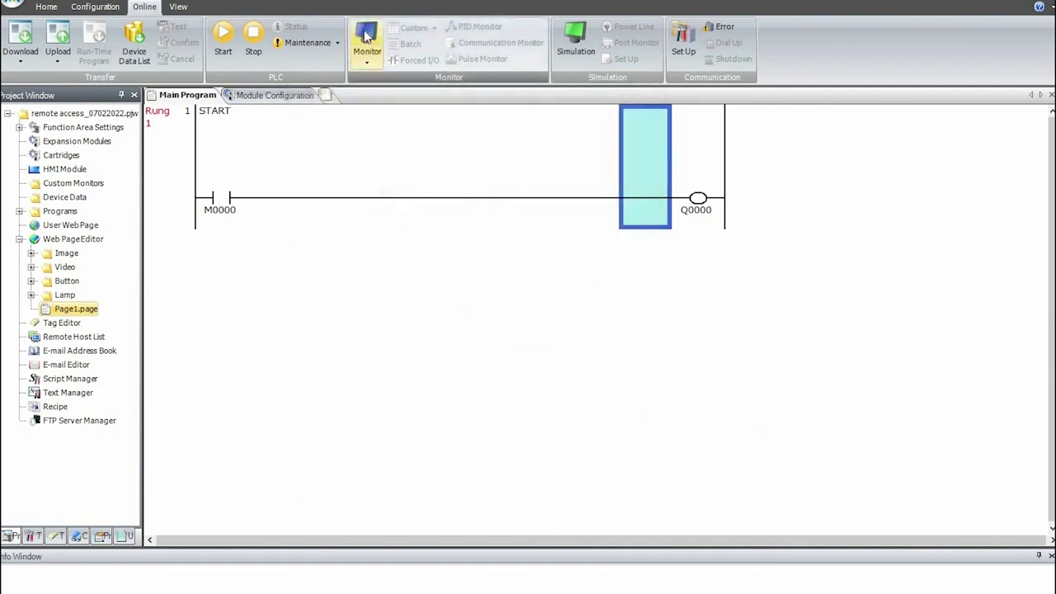
- Start live ladder monitoring and bring the Chrome web viewer page forward
click(367, 33)
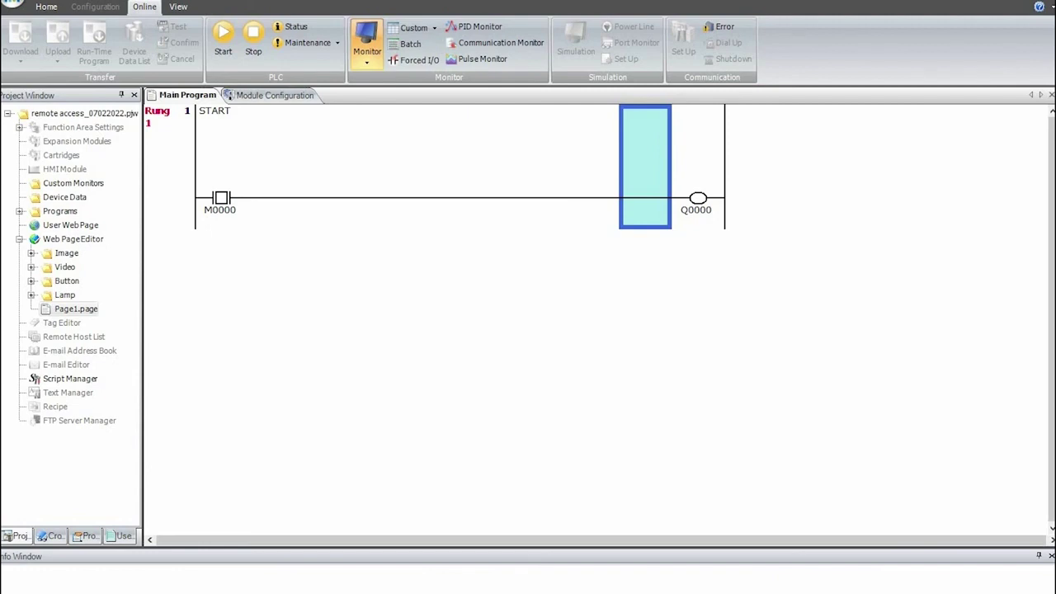
key(alt+Tab)
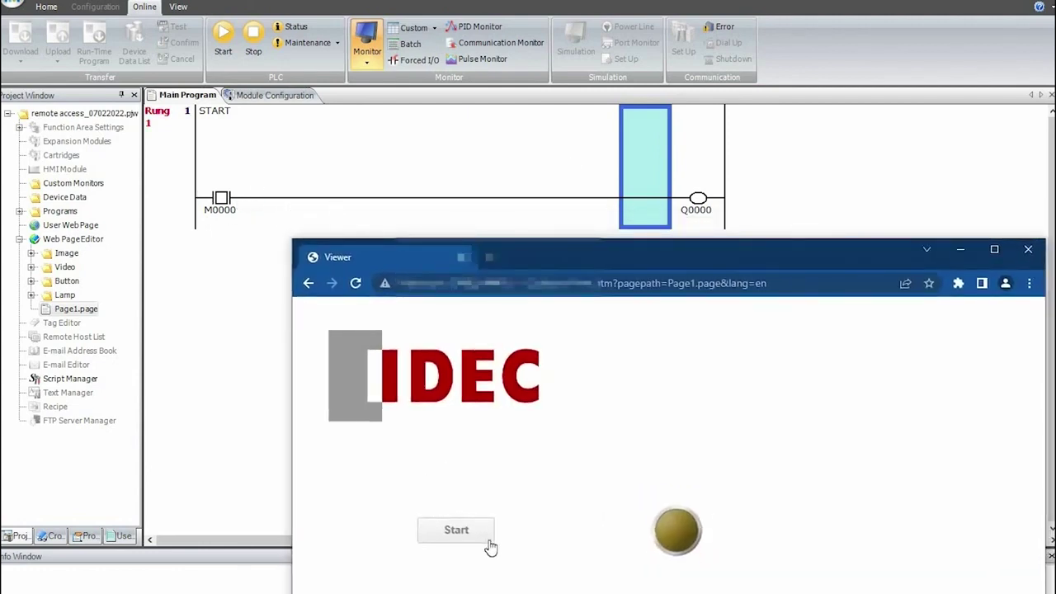
drag(577, 256, 562, 247)
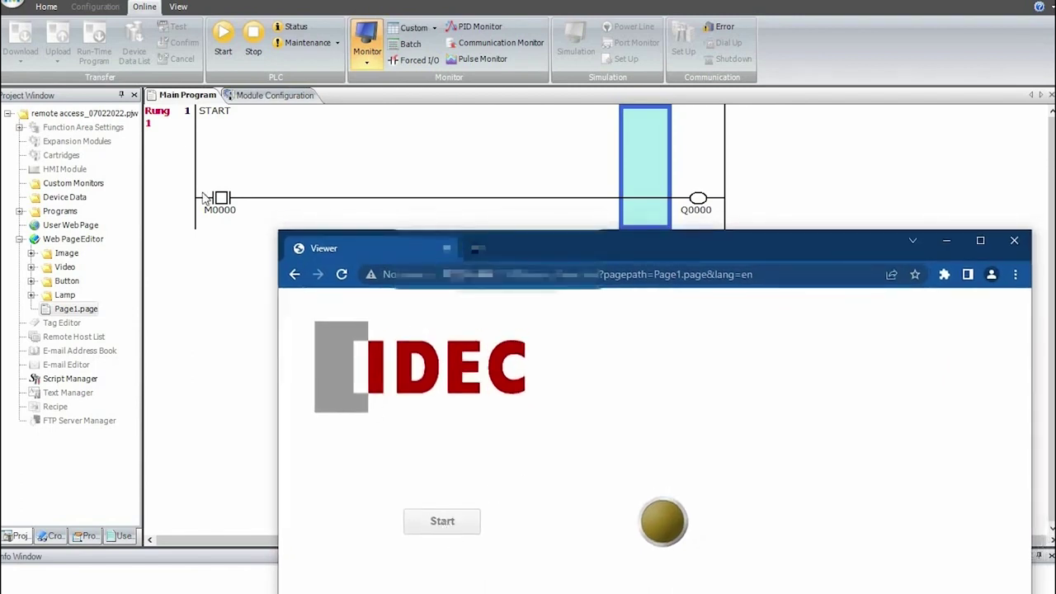
- Press the viewer's Start button three times to toggle the lamp, then hide the viewer
click(440, 529)
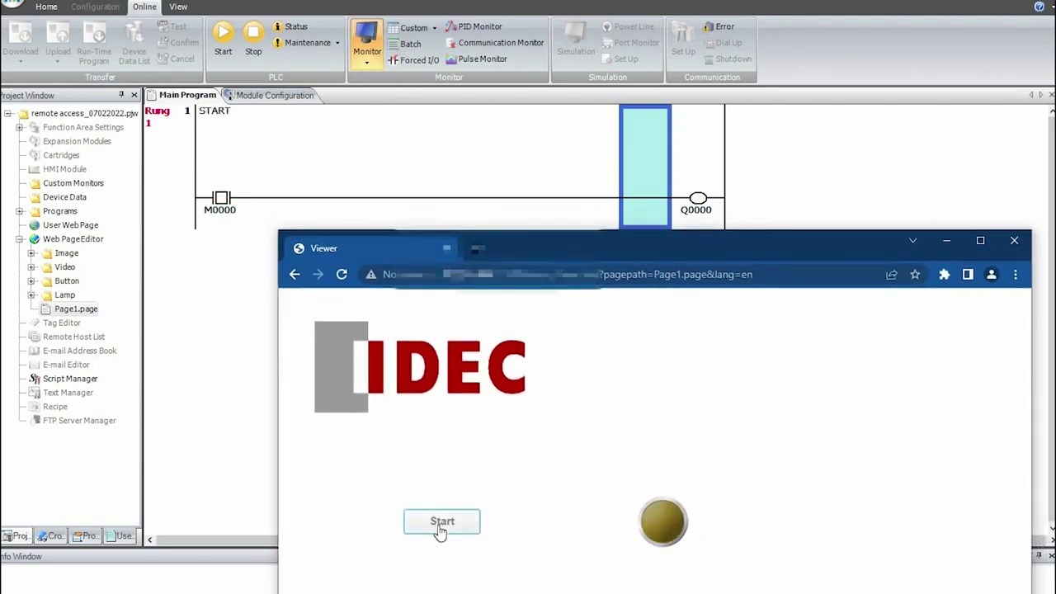
click(441, 531)
click(445, 534)
click(369, 33)
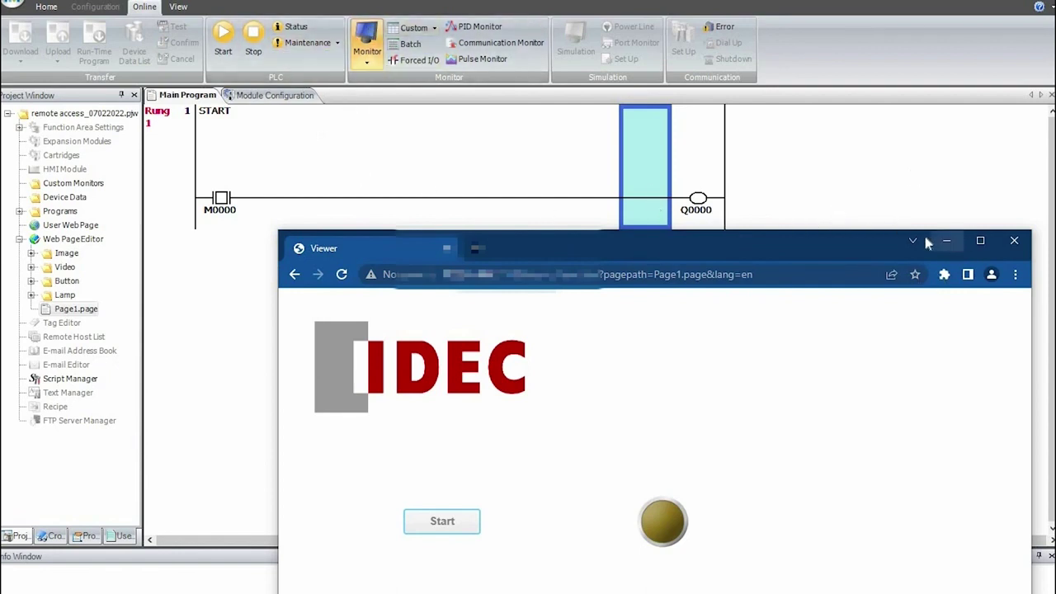
click(946, 241)
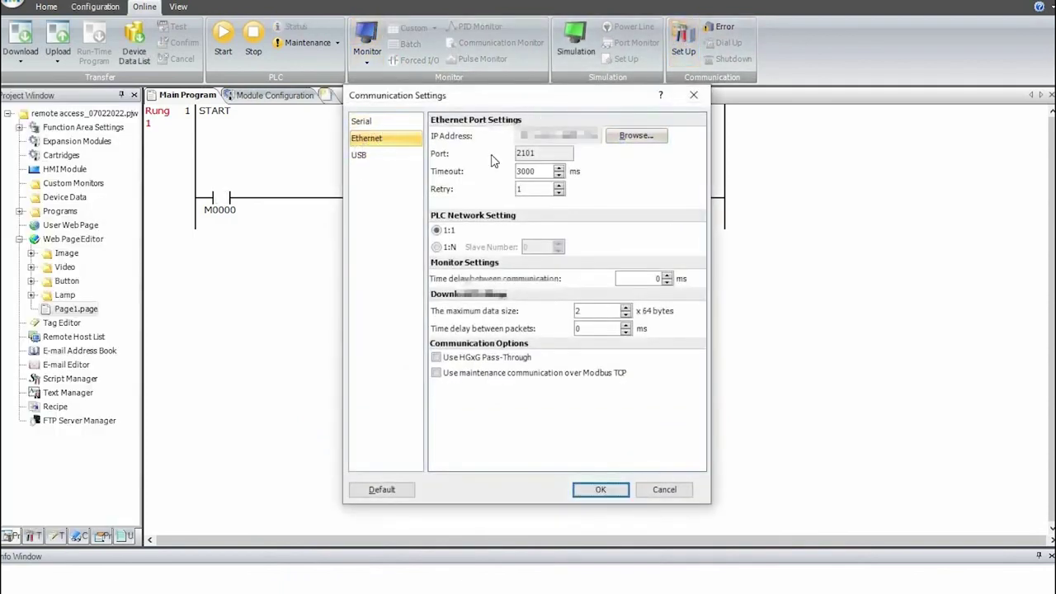
- Download the M0000-to-Q0000 ladder program to the PLC over Ethernet and acknowledge the success message
click(600, 491)
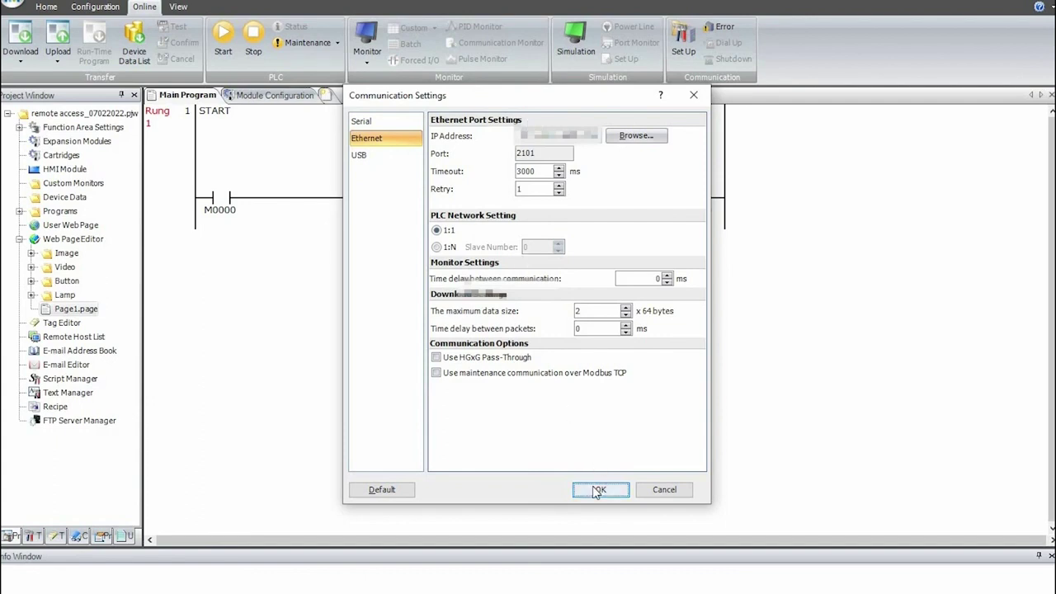
click(20, 37)
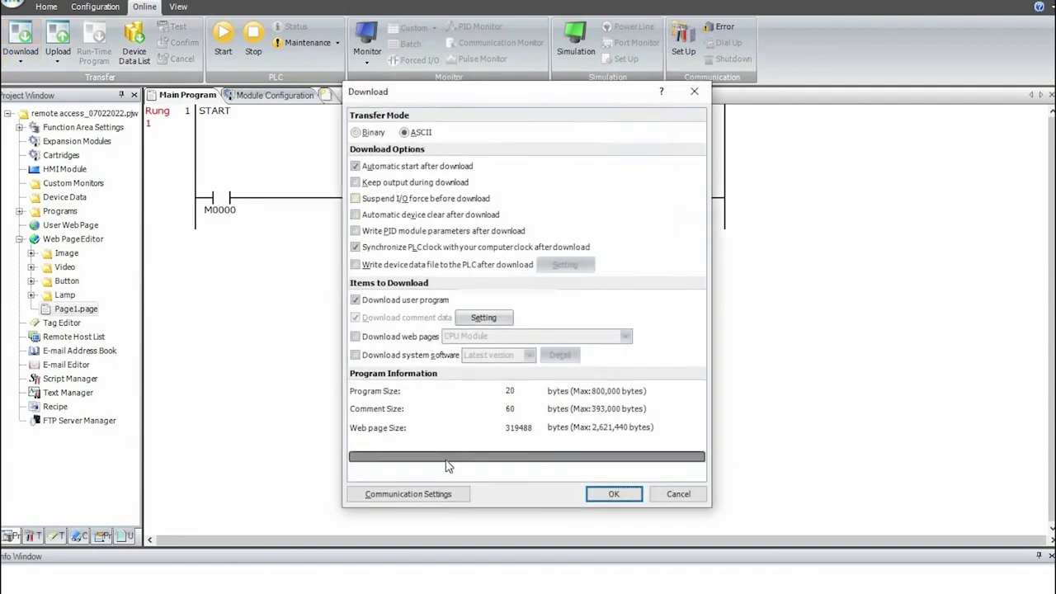
click(372, 139)
click(615, 490)
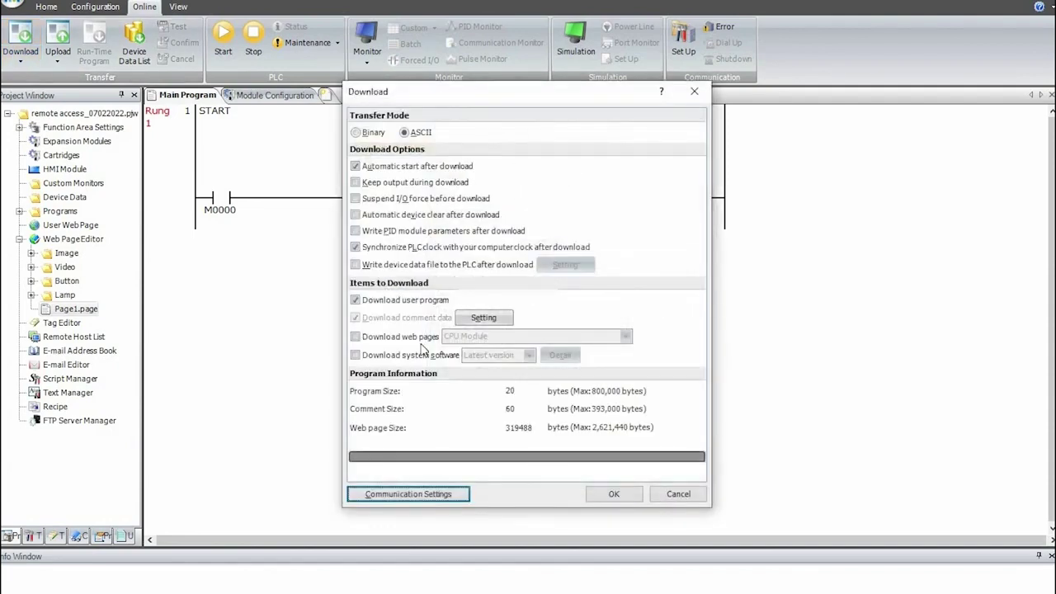
click(611, 495)
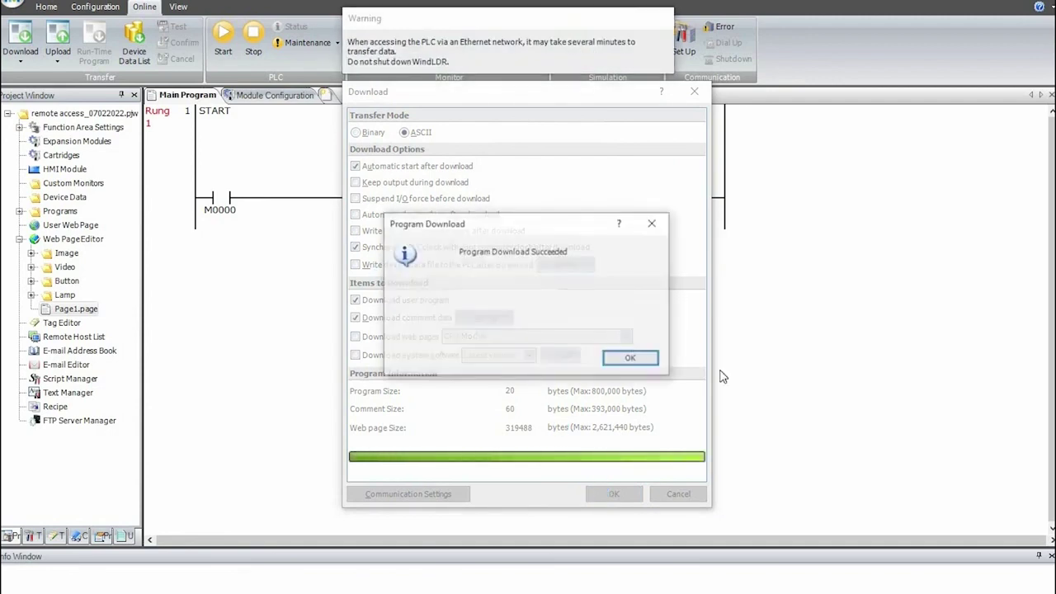
click(634, 358)
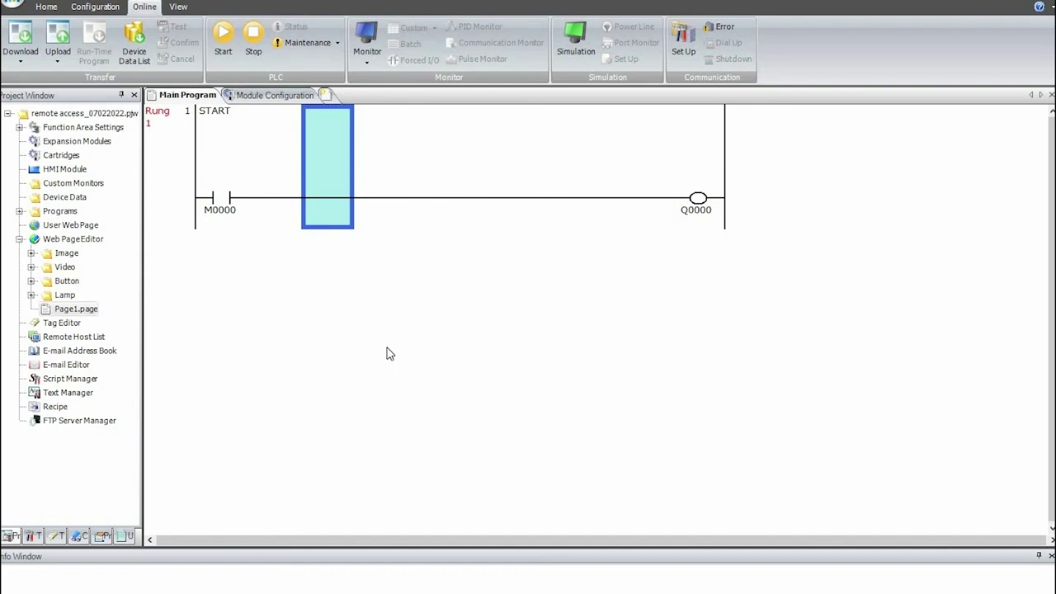
key(Left)
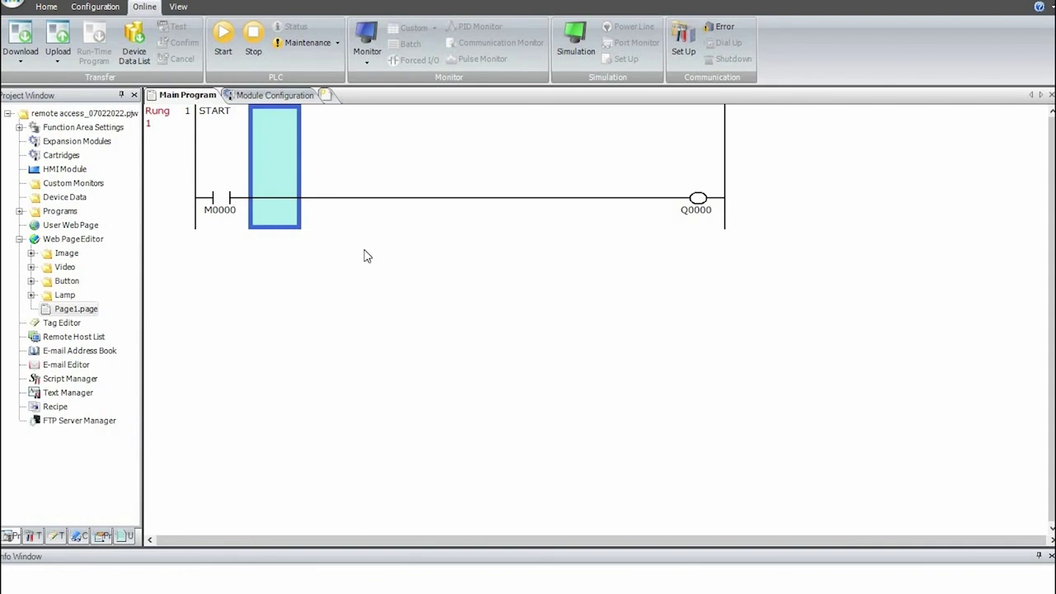
key(Right)
key(Right)
key(Right)
key(Right)
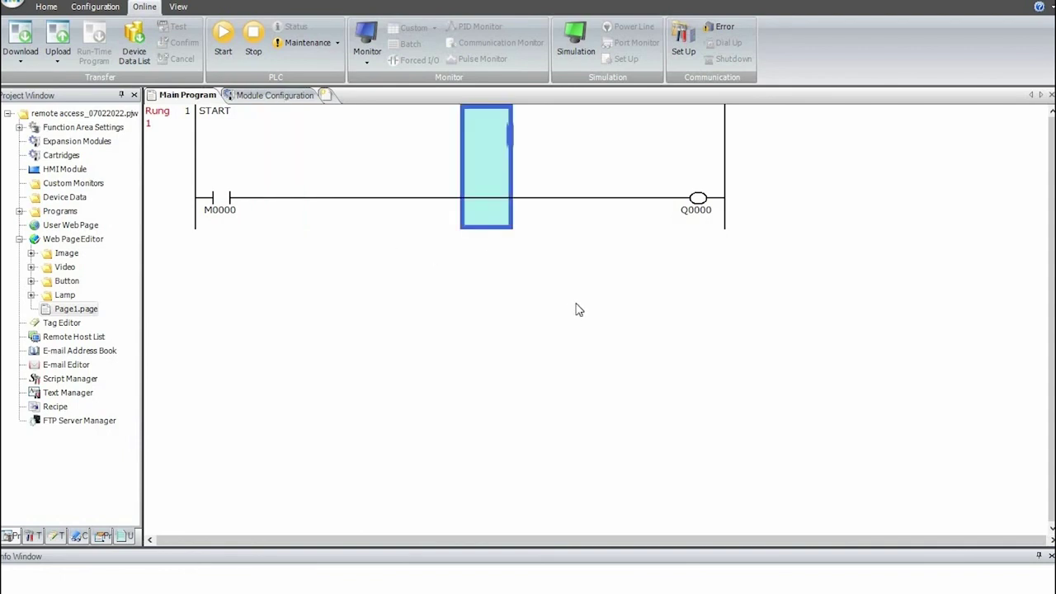
click(319, 230)
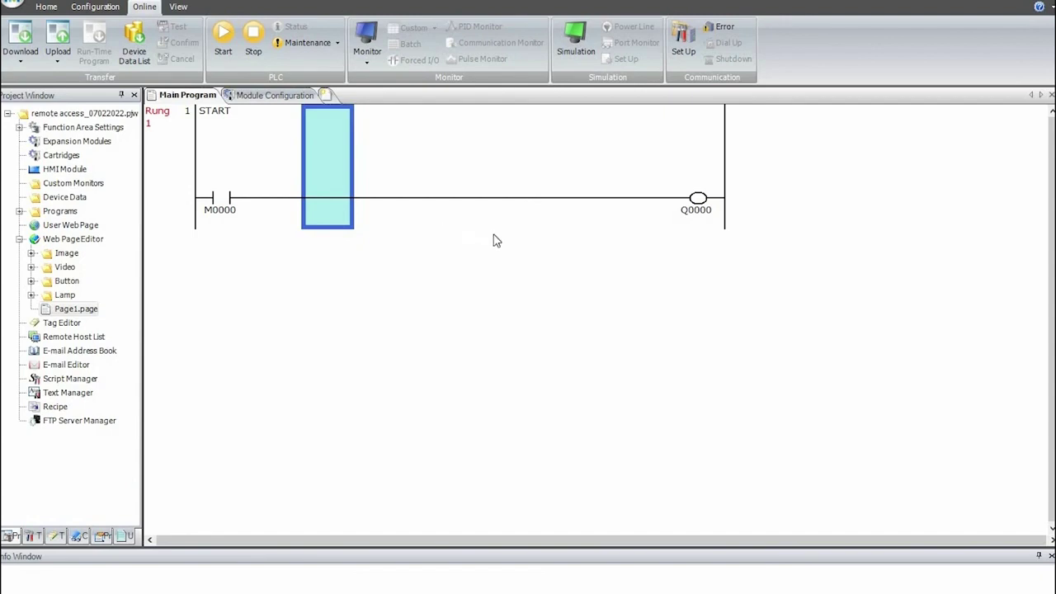